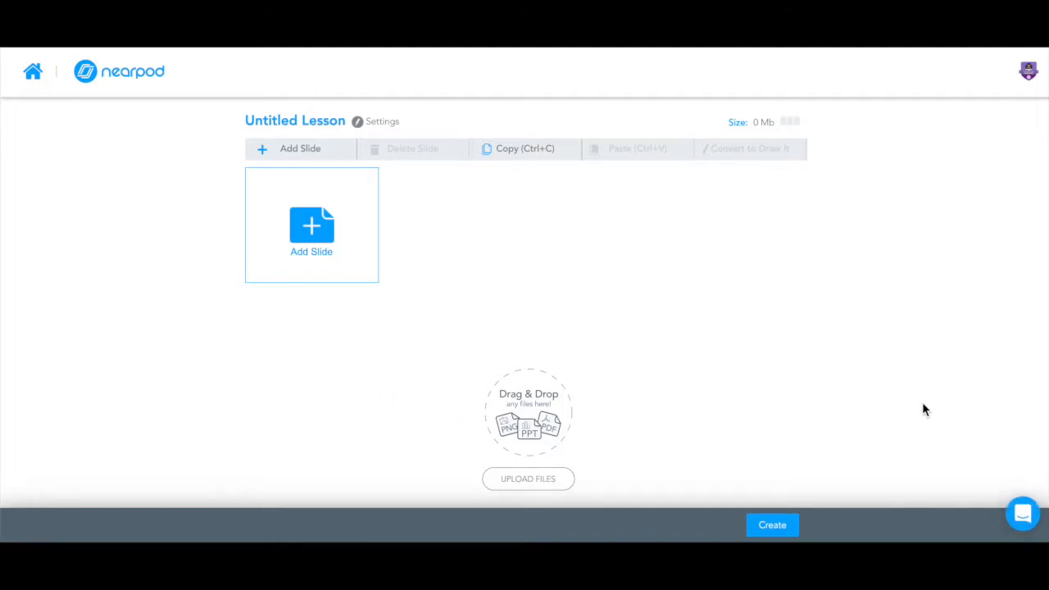
# - Title the lesson Plot and upload the presentation Plot.pptx from the Desktop as its slides
pyautogui.click(317, 122)
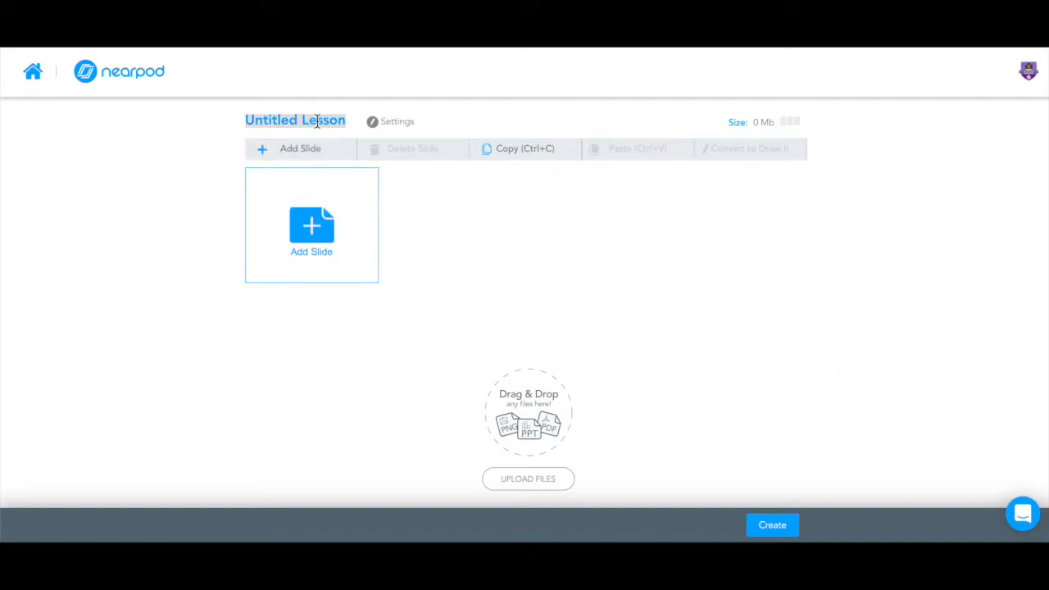
pyautogui.write('Plot')
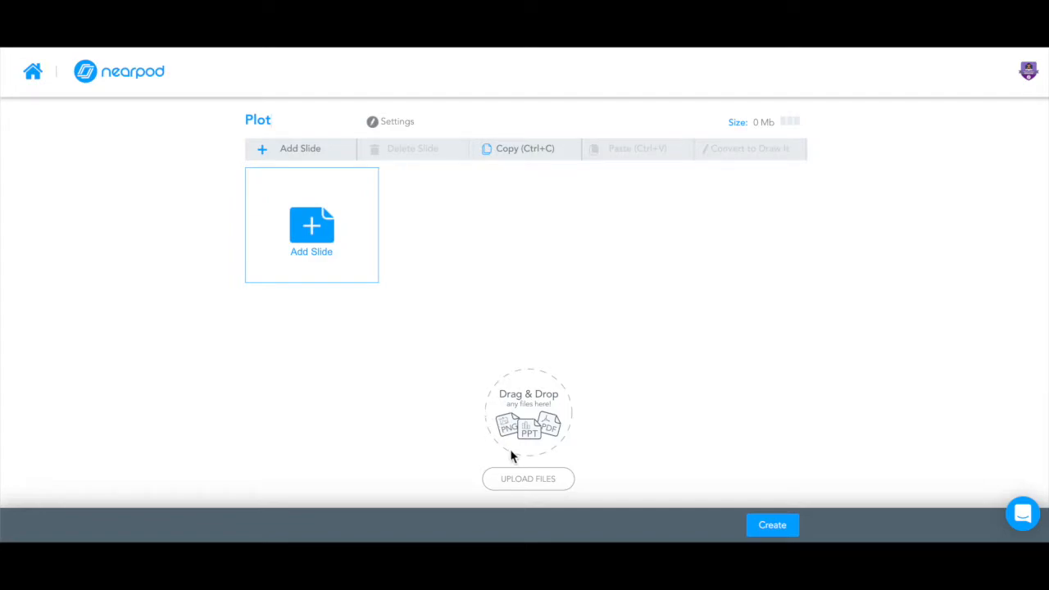
pyautogui.click(535, 482)
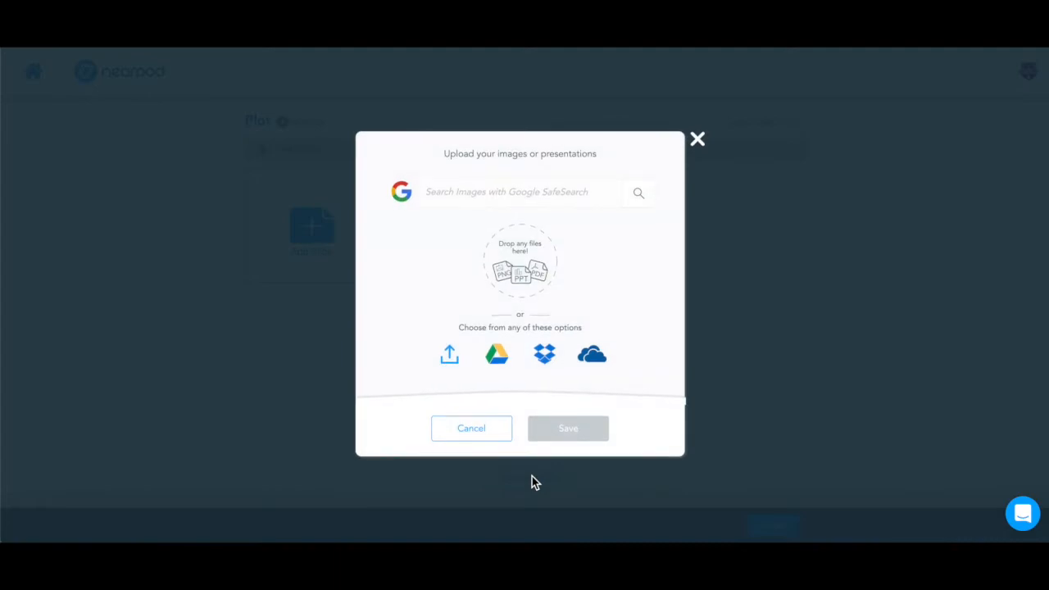
pyautogui.click(464, 366)
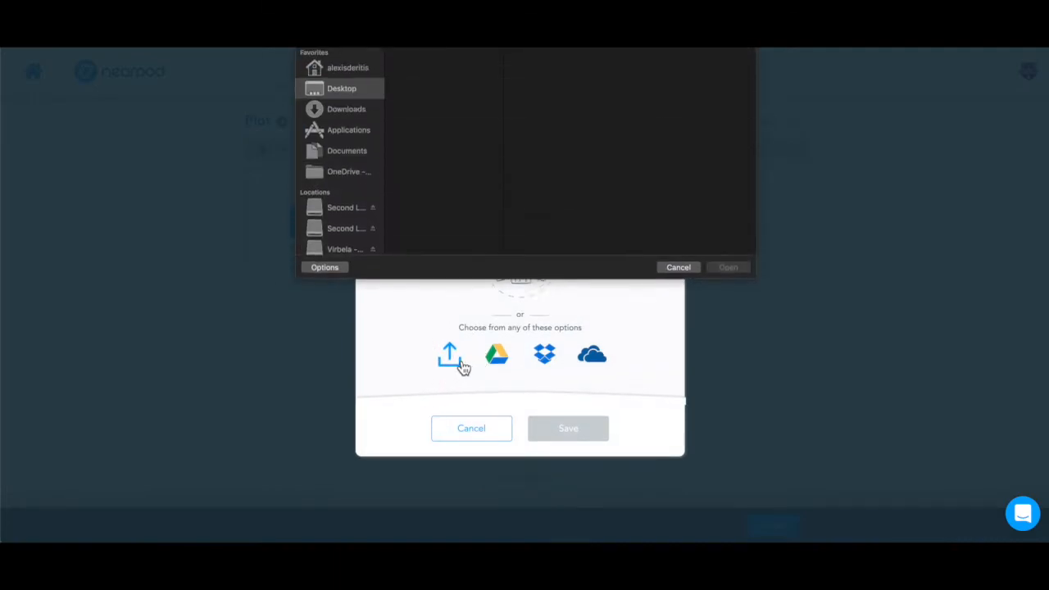
pyautogui.click(430, 113)
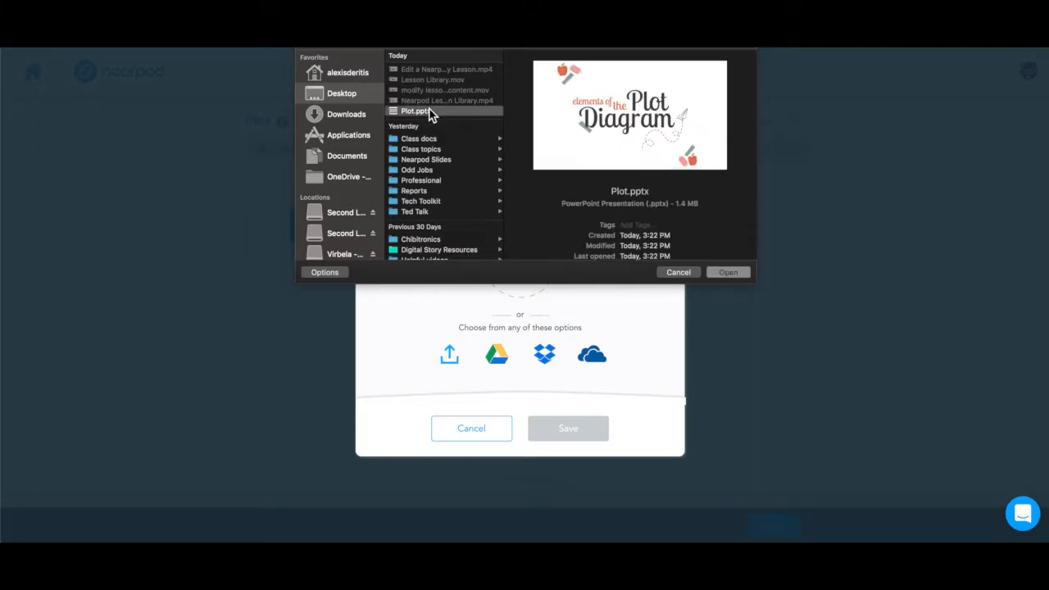
pyautogui.click(737, 272)
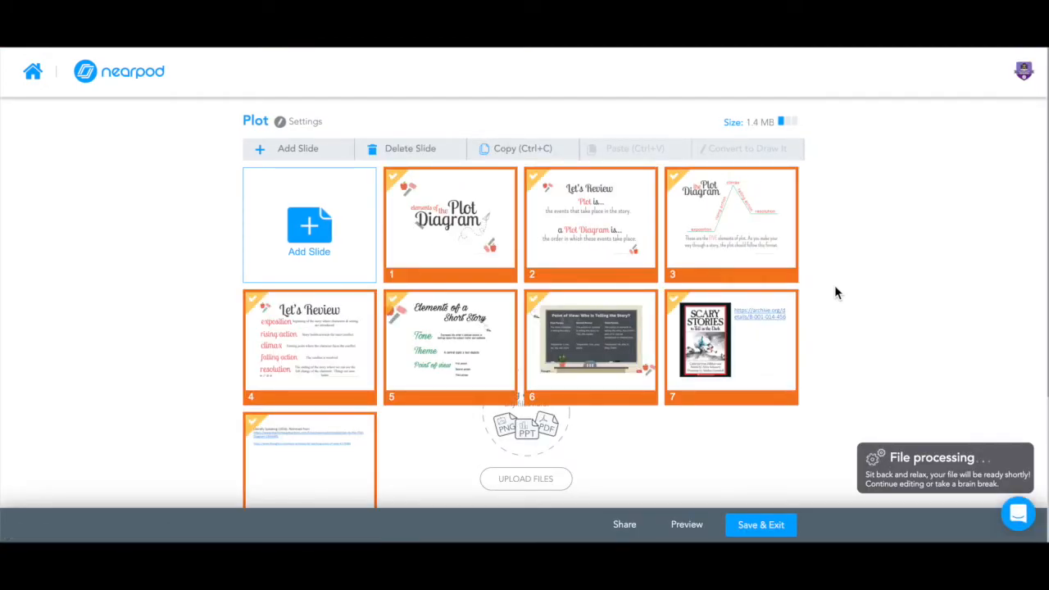
pyautogui.click(872, 320)
# - Add a Draw It activity to the lesson with the prompt "Label the plot diagram."
pyautogui.scroll(-1, 872, 321)
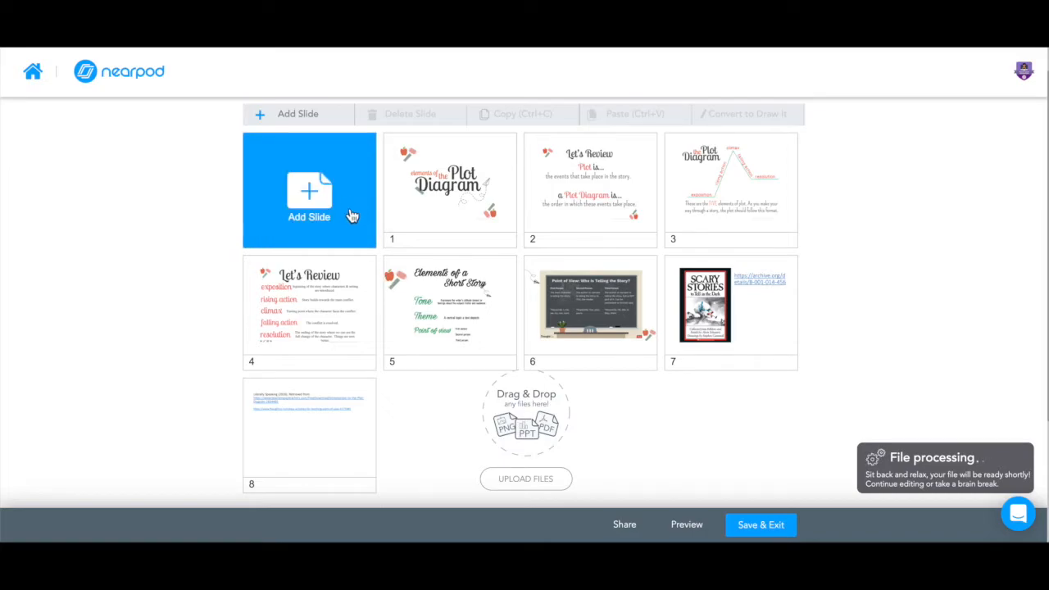
pyautogui.click(318, 208)
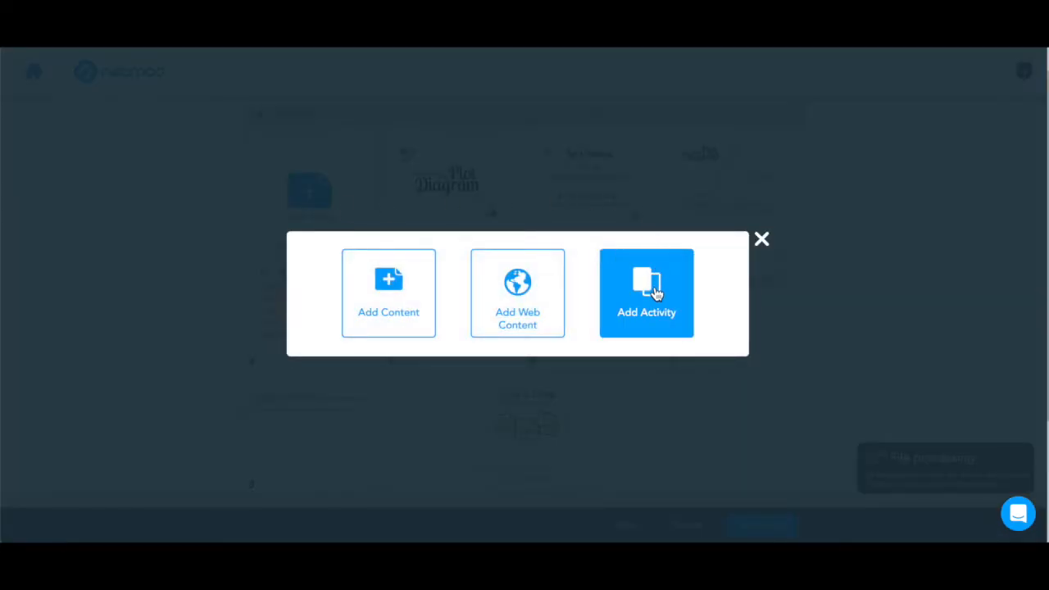
pyautogui.click(656, 291)
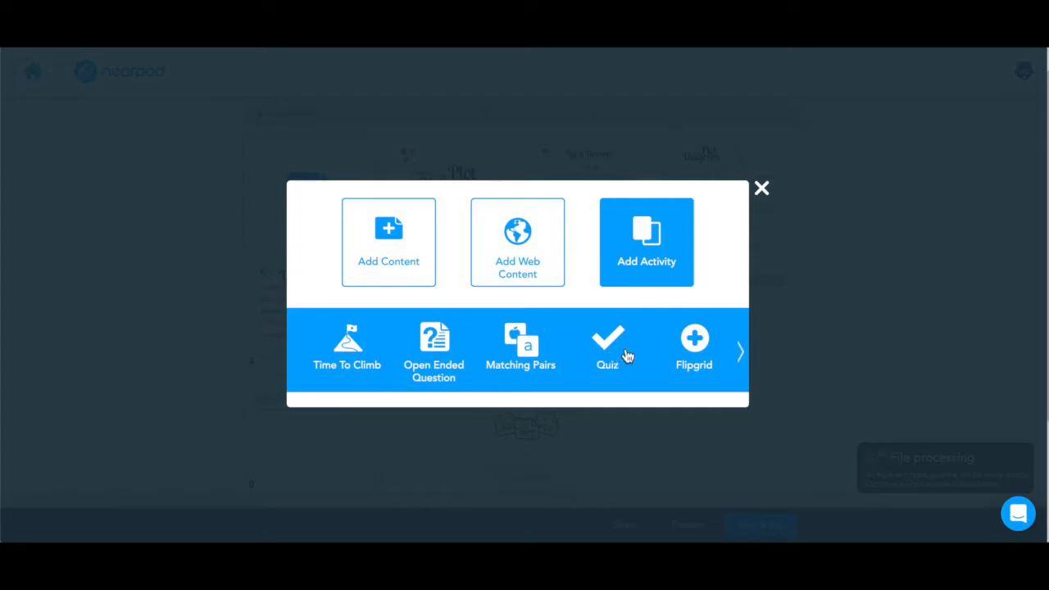
pyautogui.click(742, 352)
pyautogui.click(345, 343)
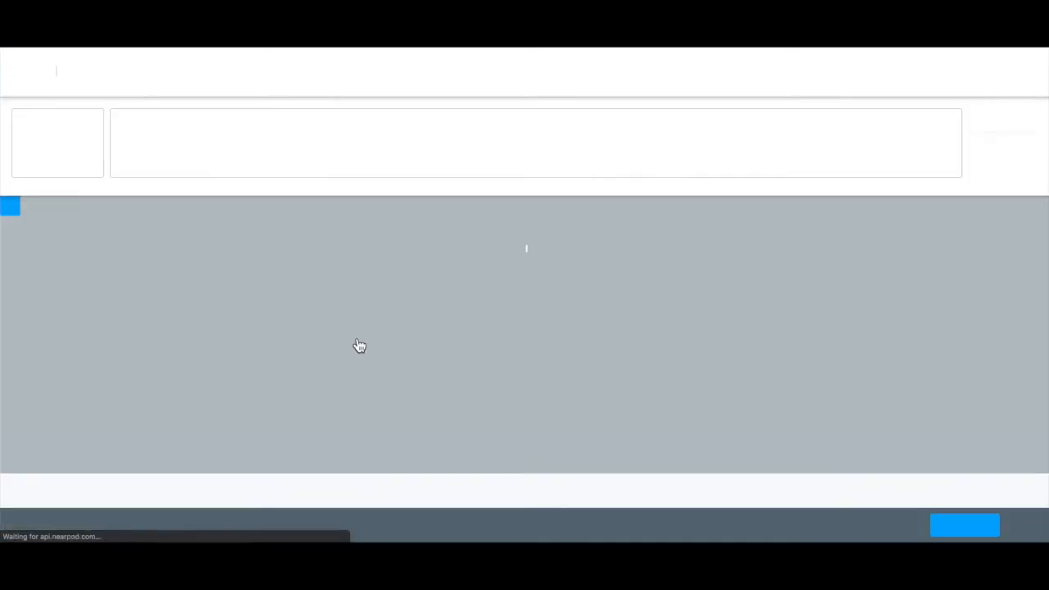
pyautogui.write('Label the plot diagram.')
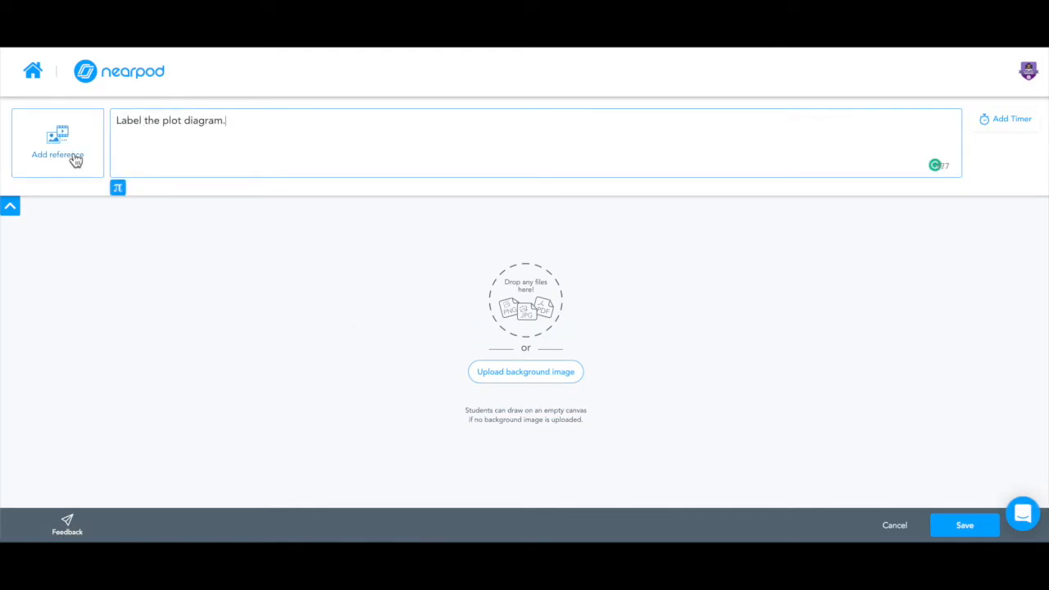
# - Search images for "plot diagram blank" and set the mountain-shaped diagram with five empty label boxes as the activity's background
pyautogui.click(529, 374)
pyautogui.click(438, 181)
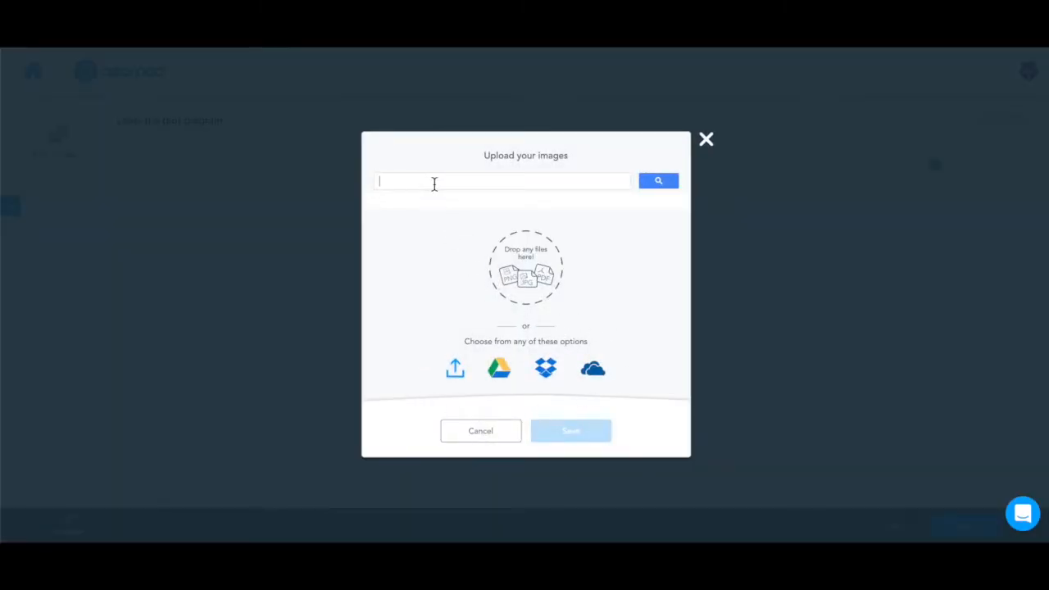
pyautogui.write('plot diagram blank')
pyautogui.click(658, 181)
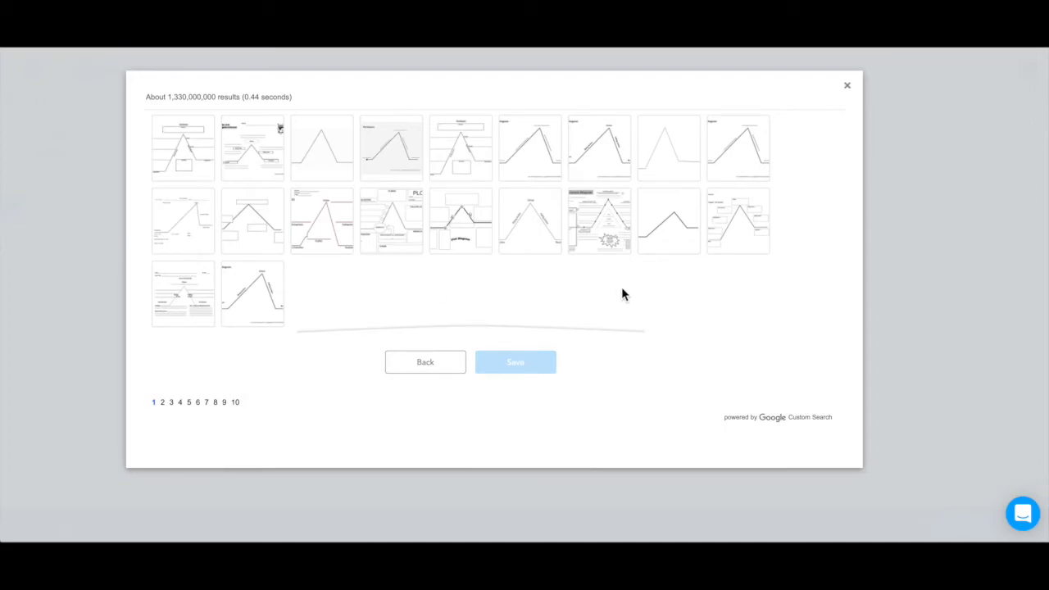
pyautogui.click(257, 237)
pyautogui.click(550, 372)
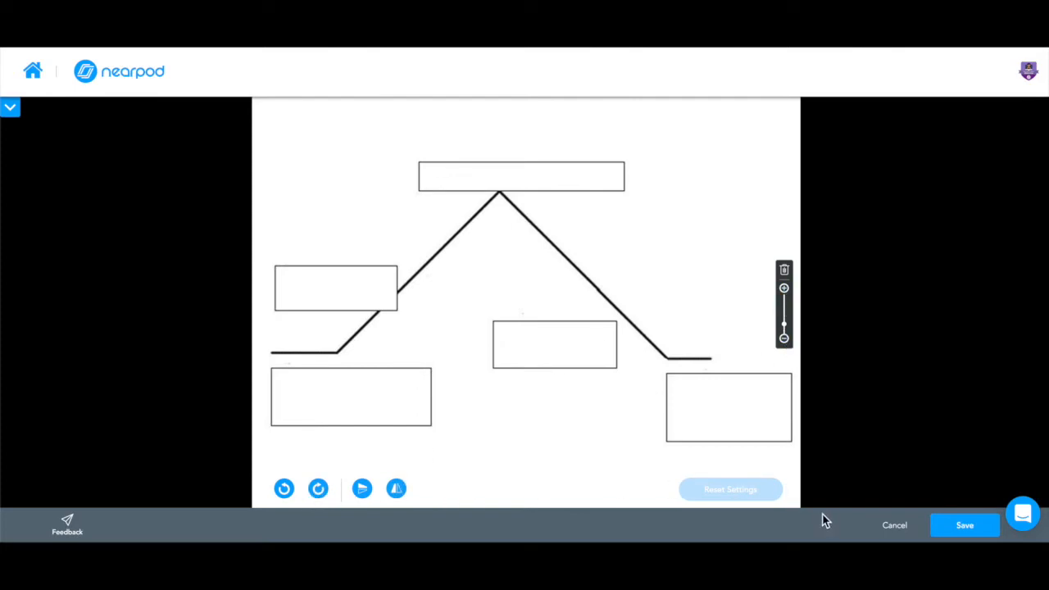
# - Save the Draw It activity and reorder it as slide 3, directly after the first Let's Review slide
pyautogui.click(968, 531)
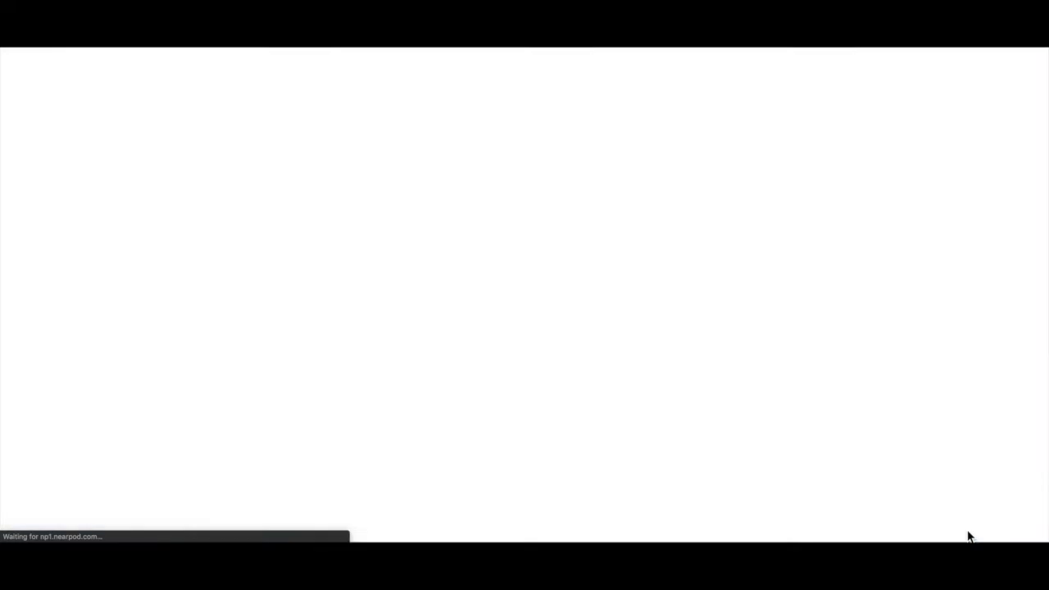
pyautogui.scroll(-1, 551, 436)
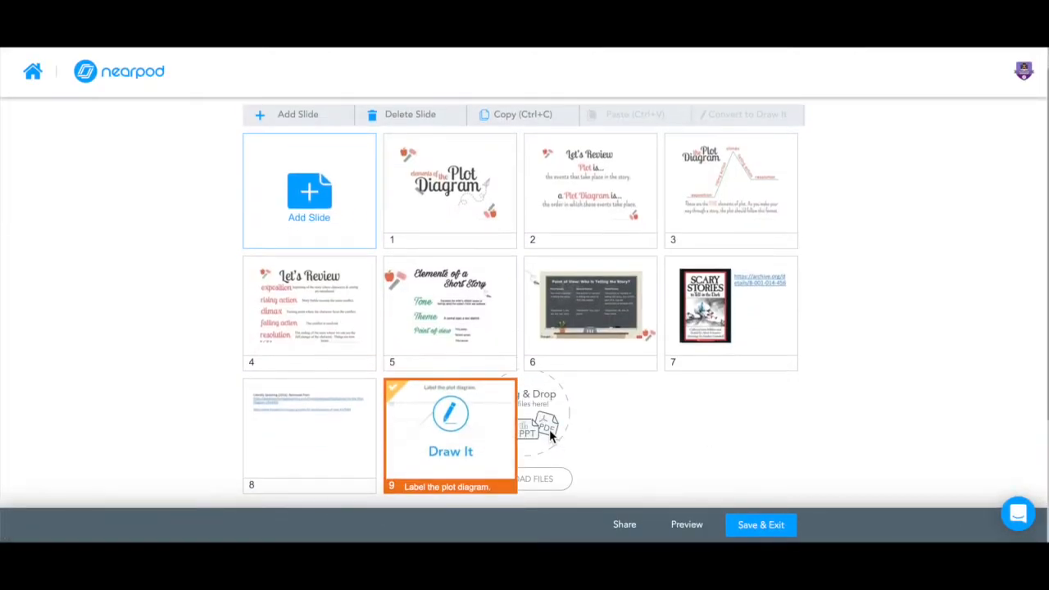
pyautogui.moveTo(492, 449)
pyautogui.mouseDown()
pyautogui.moveTo(678, 309)
pyautogui.moveTo(754, 191)
pyautogui.moveTo(773, 187)
pyautogui.mouseUp()
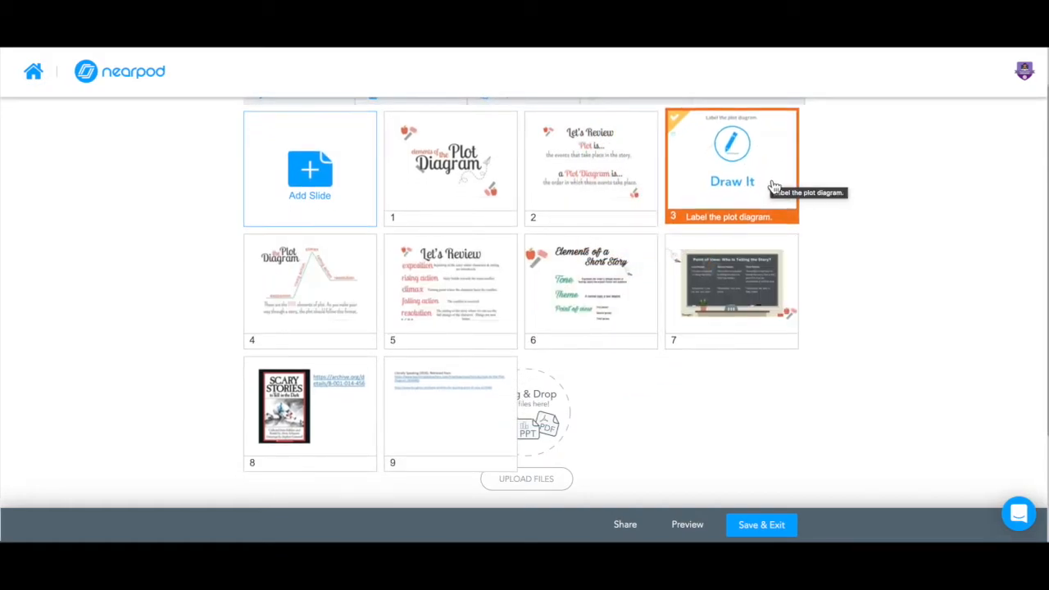
# - Search YouTube for "plot", add the video "Plot Diagram using Pixar's Mike's New Car", and place it as slide 2
pyautogui.scroll(1, 775, 187)
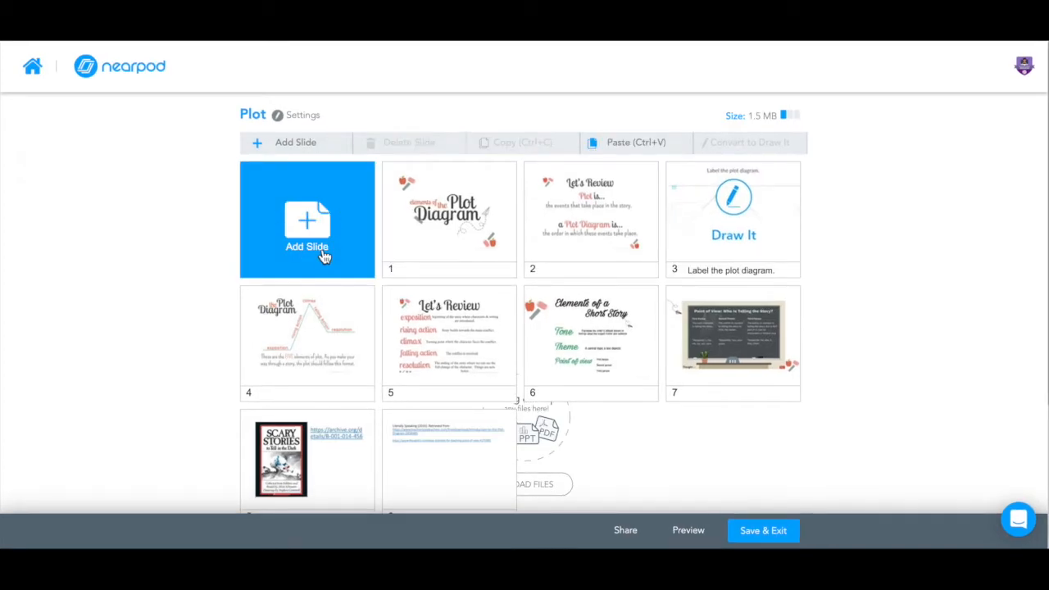
pyautogui.click(325, 257)
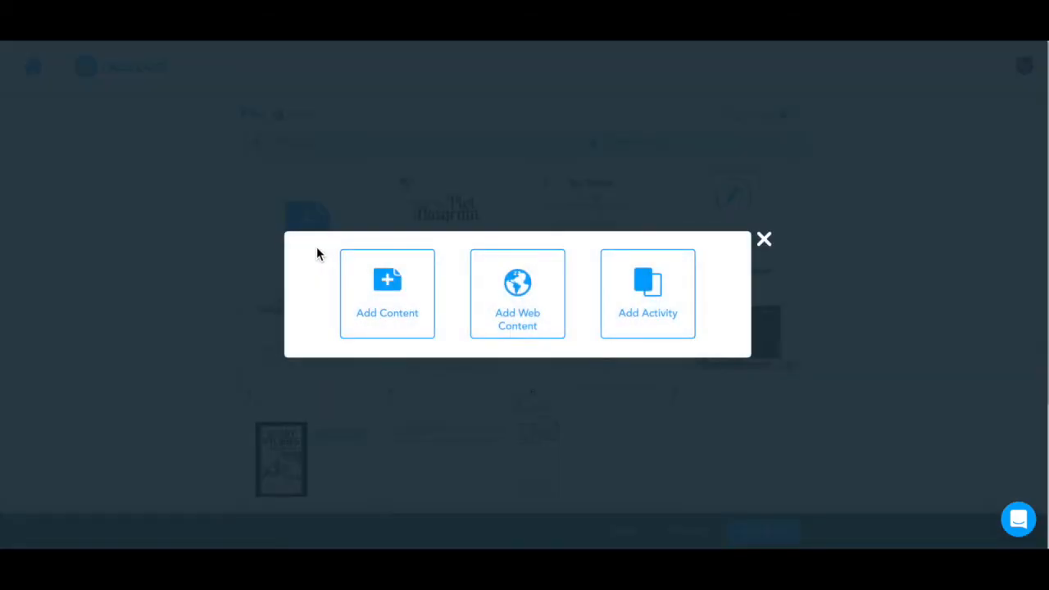
pyautogui.click(414, 282)
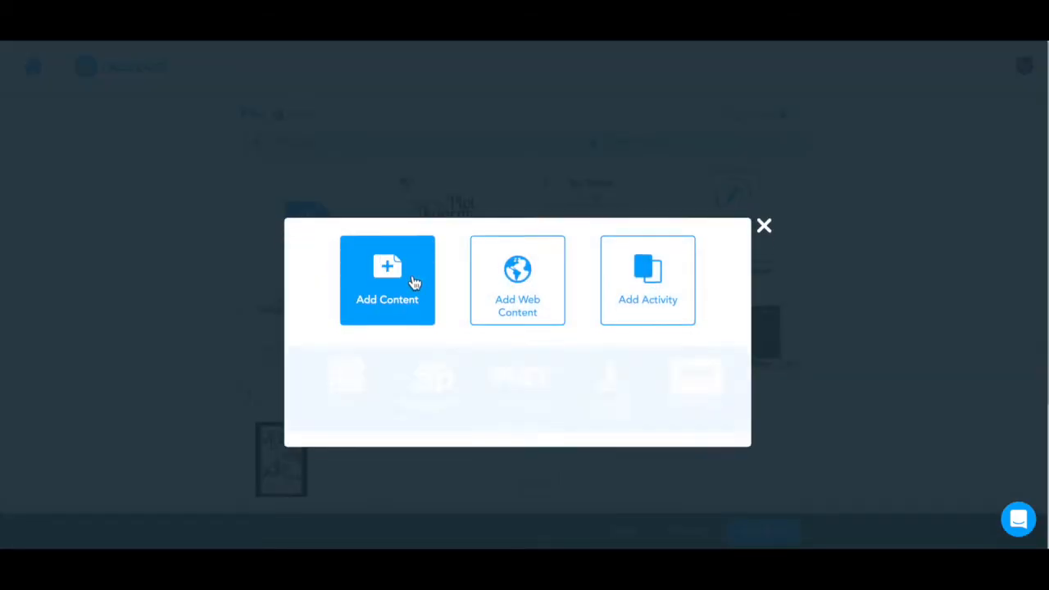
pyautogui.click(745, 359)
pyautogui.click(745, 361)
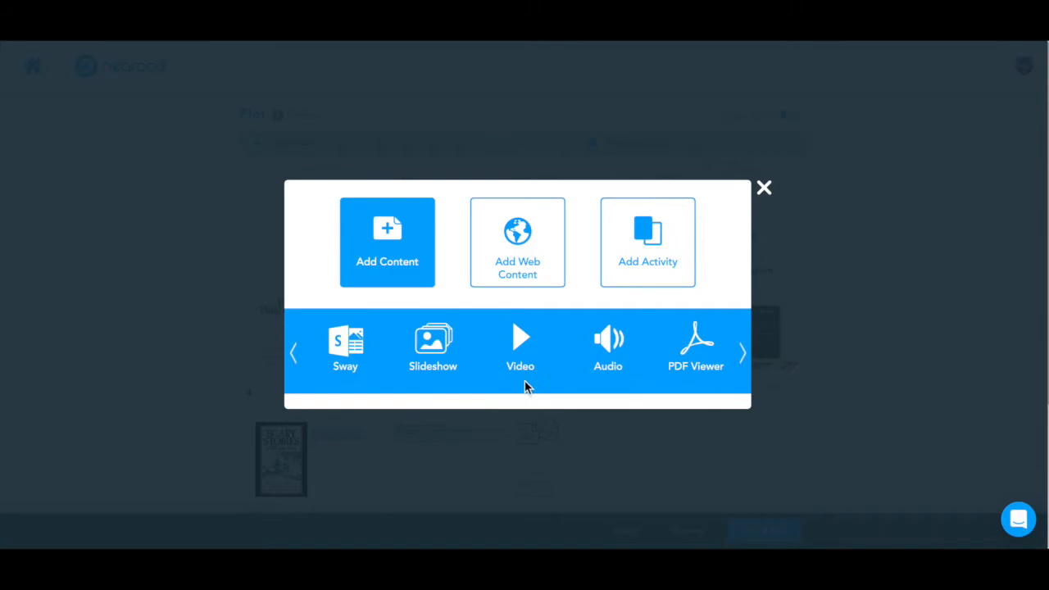
pyautogui.click(519, 352)
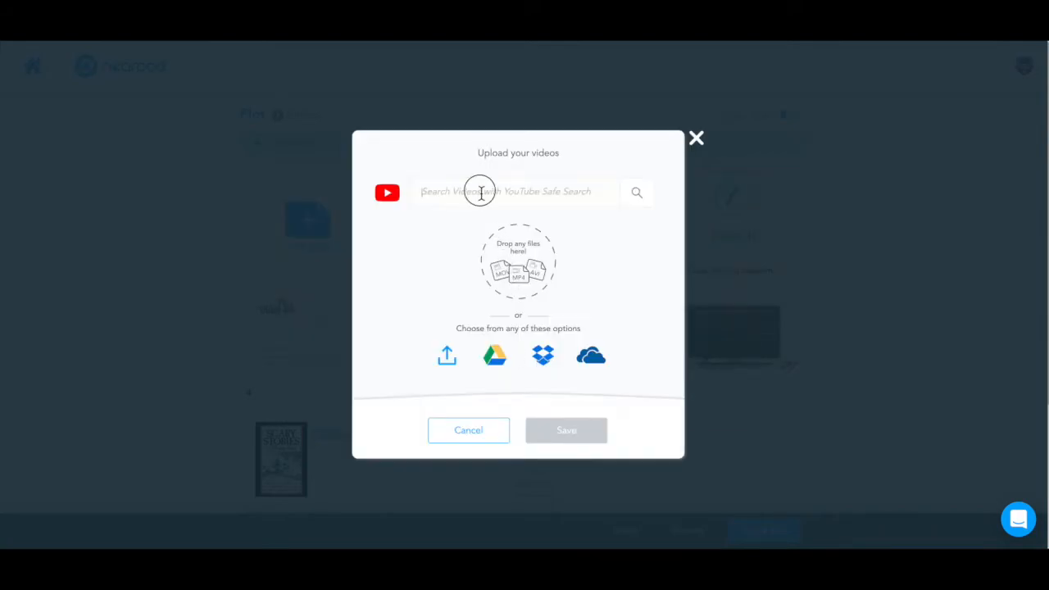
pyautogui.write('plot')
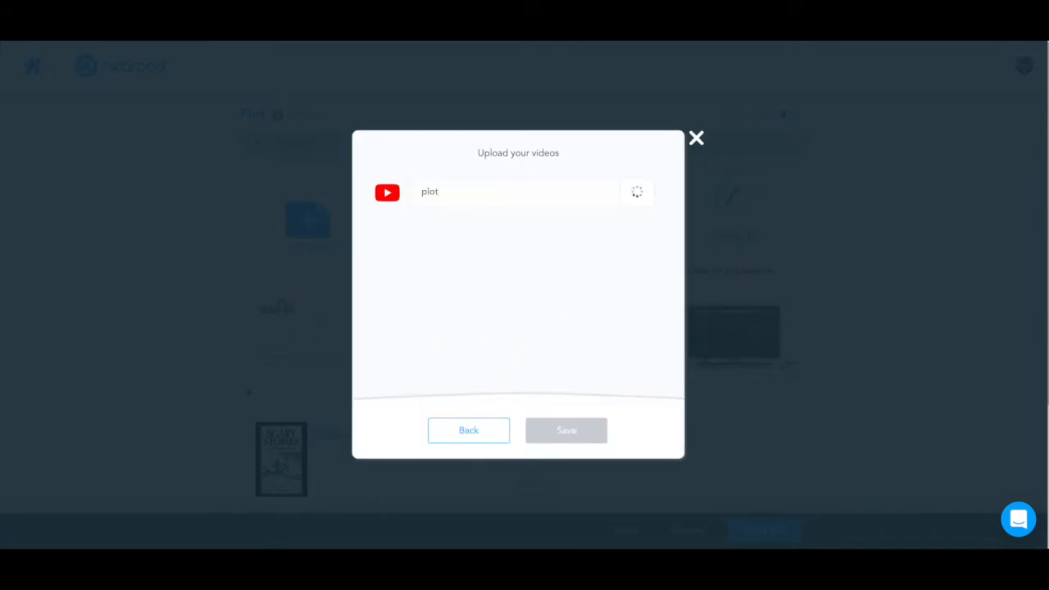
pyautogui.scroll(-3, 595, 290)
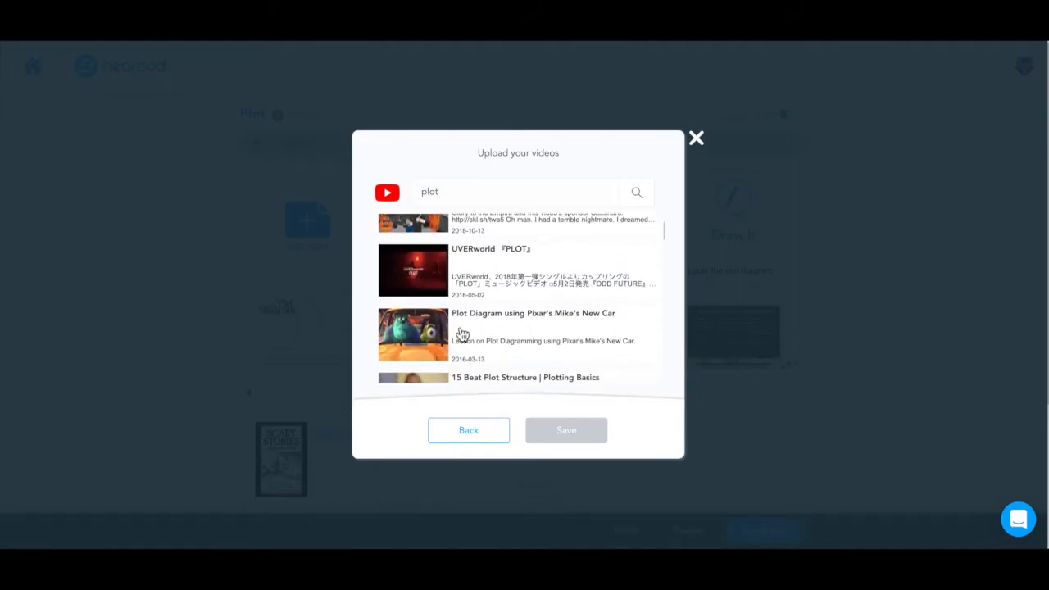
pyautogui.click(495, 331)
pyautogui.click(581, 435)
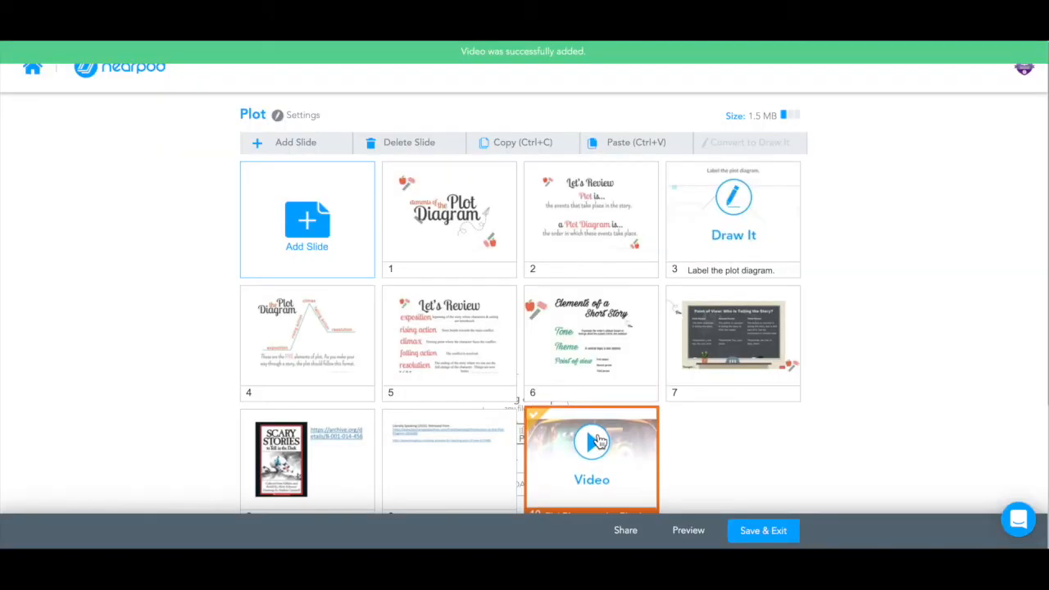
pyautogui.moveTo(649, 438); pyautogui.dragTo(628, 233)
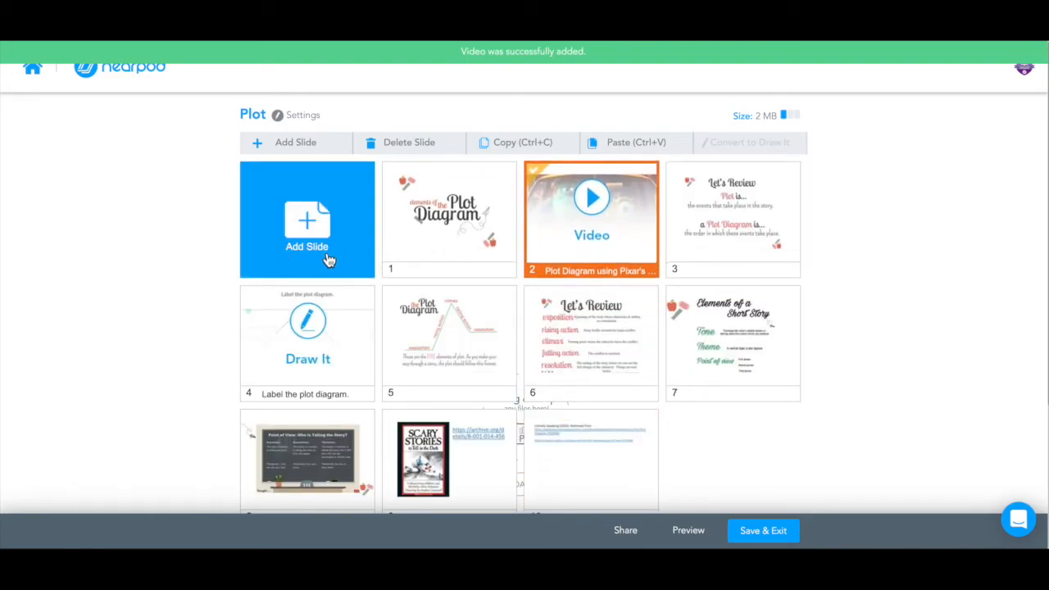
# - Delete the Scary Stories book link slide and the references slide at the end of the lesson
pyautogui.scroll(-1, 472, 487)
pyautogui.click(469, 481)
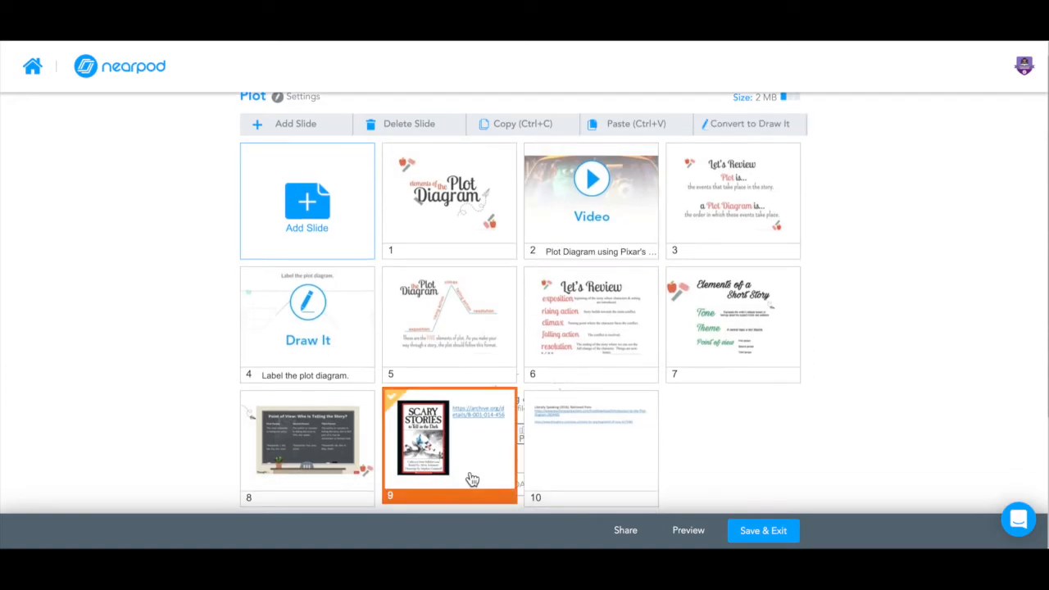
pyautogui.click(403, 129)
pyautogui.click(565, 206)
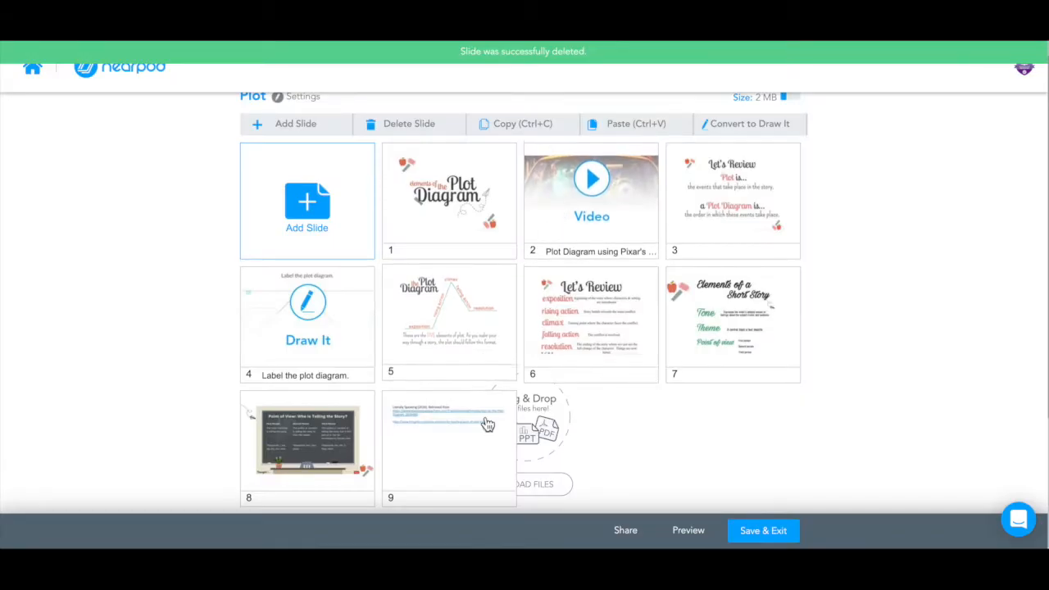
pyautogui.click(484, 474)
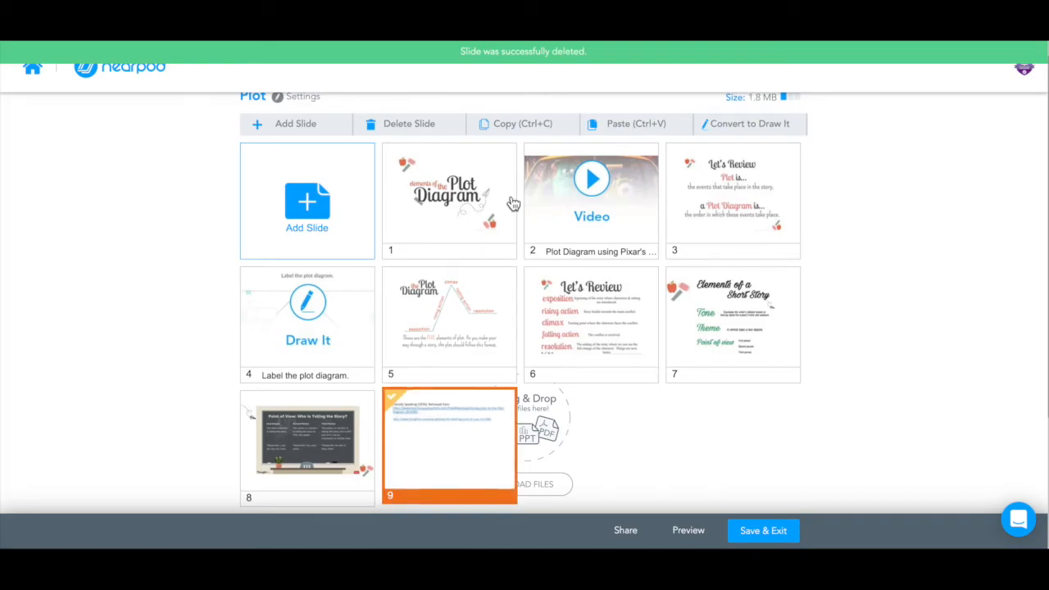
pyautogui.click(415, 124)
pyautogui.click(565, 206)
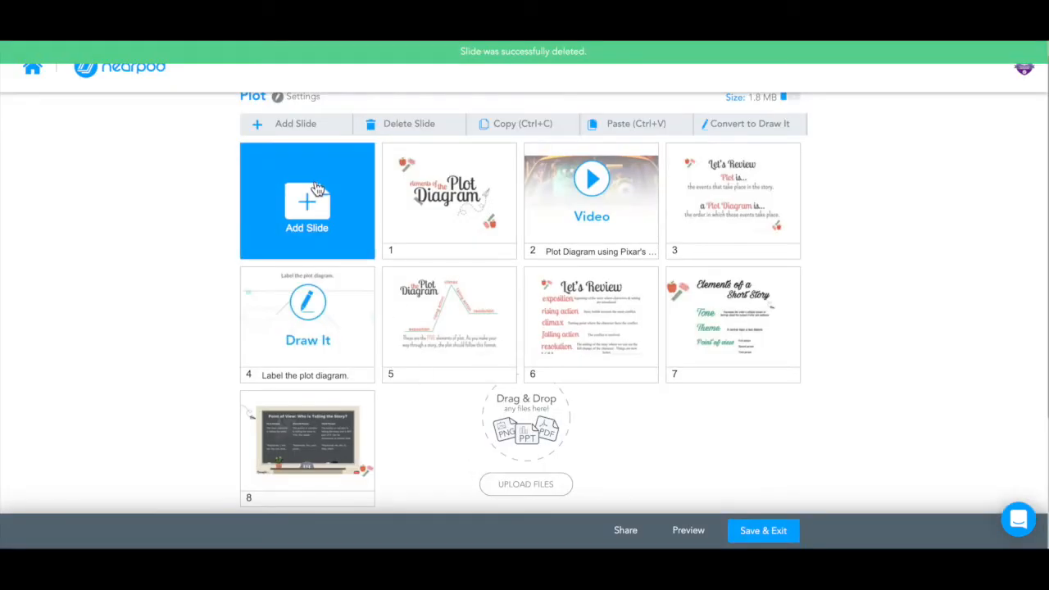
# - Add a web content slide using the copied URL of the Scary Stories to Tell in the Dark page
pyautogui.click(319, 191)
pyautogui.click(491, 291)
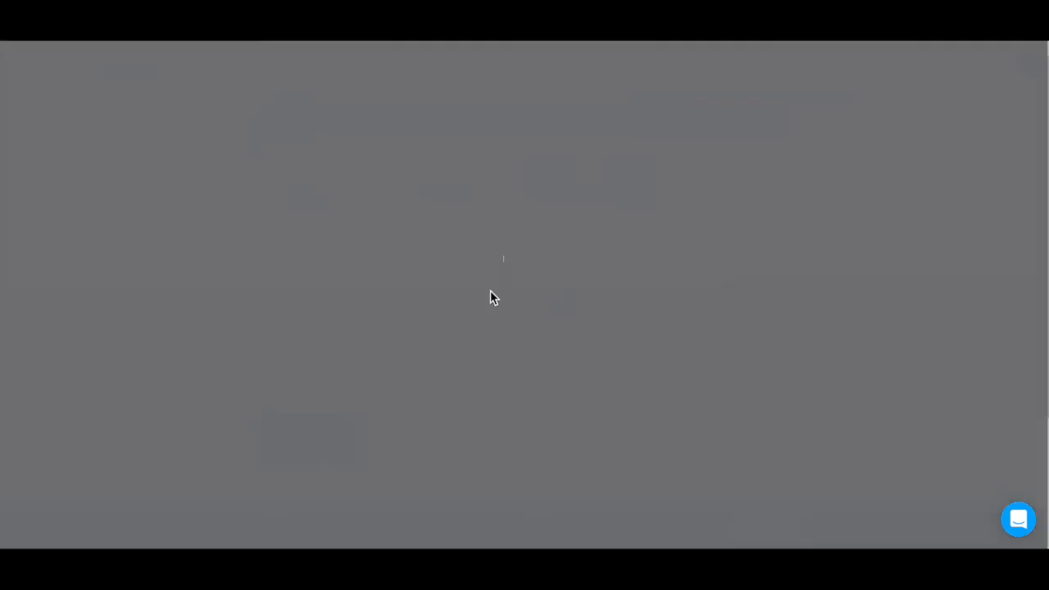
pyautogui.click(439, 248)
pyautogui.rightClick(438, 248)
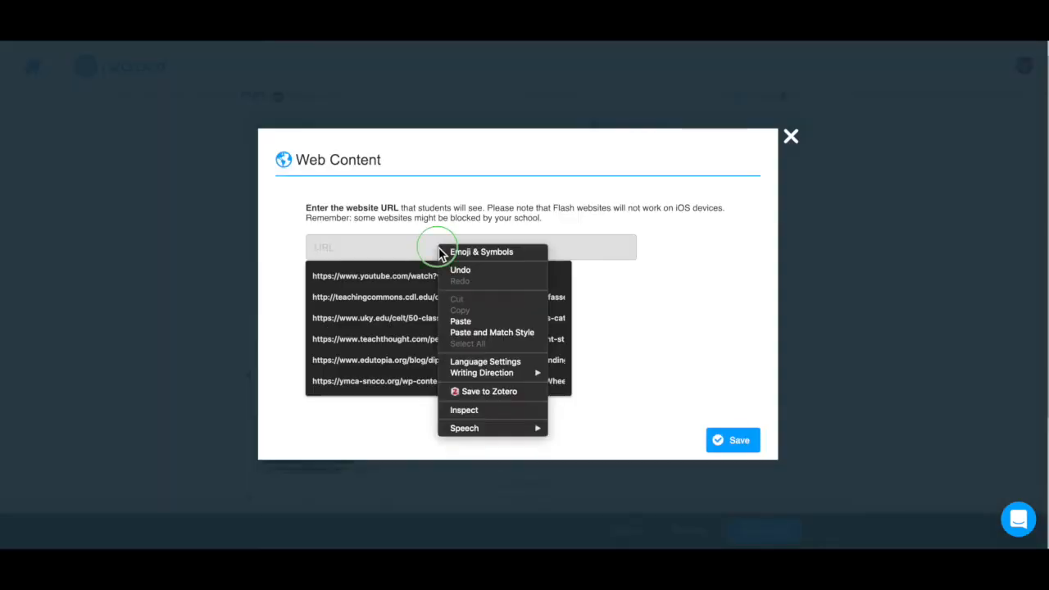
pyautogui.click(461, 321)
pyautogui.click(734, 440)
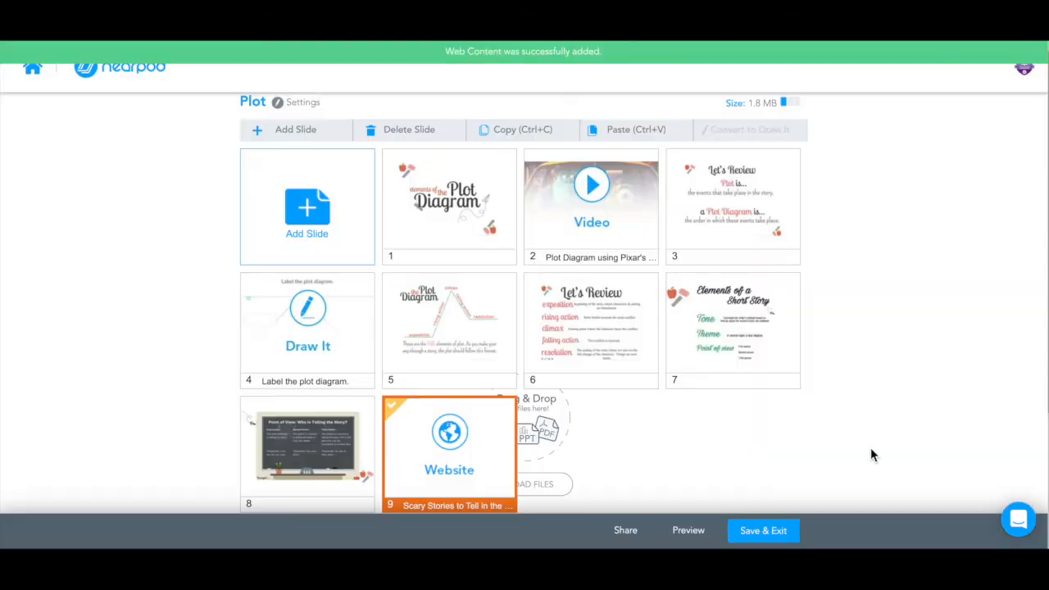
# - Open the student preview of the lesson starting from the Plot Diagram title slide
pyautogui.scroll(-1, 533, 460)
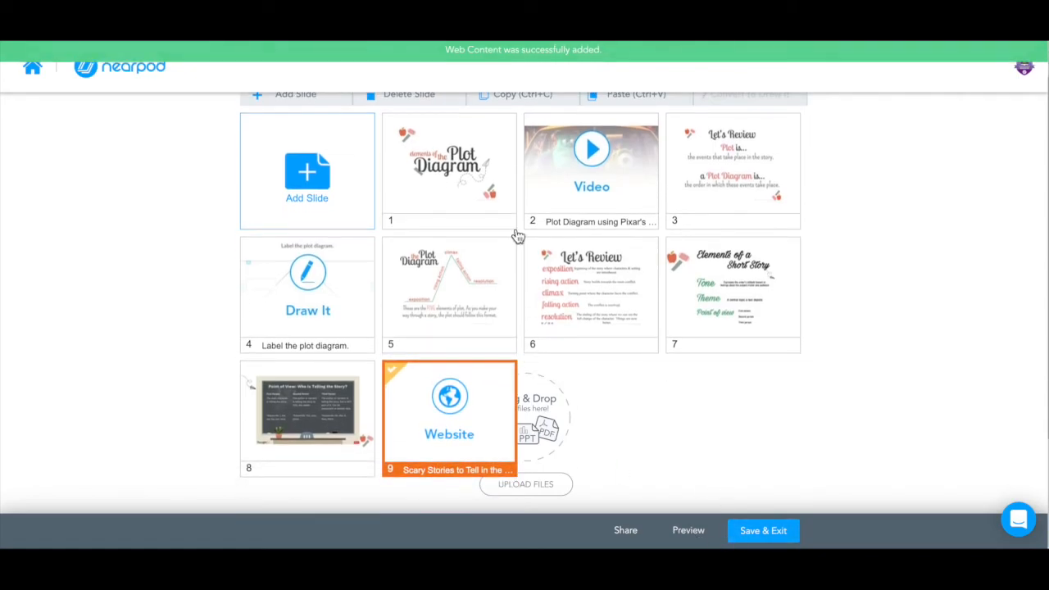
pyautogui.click(483, 182)
pyautogui.click(691, 533)
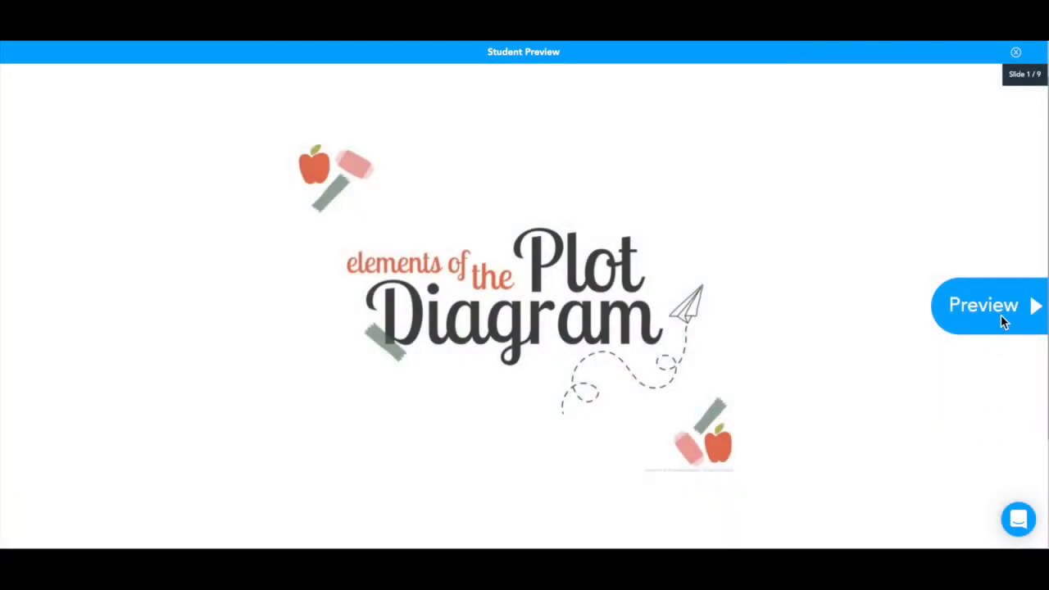
# - Advance the student preview past the title, video and first Let's Review slides to the plot diagram Draw It activity
pyautogui.click(1003, 320)
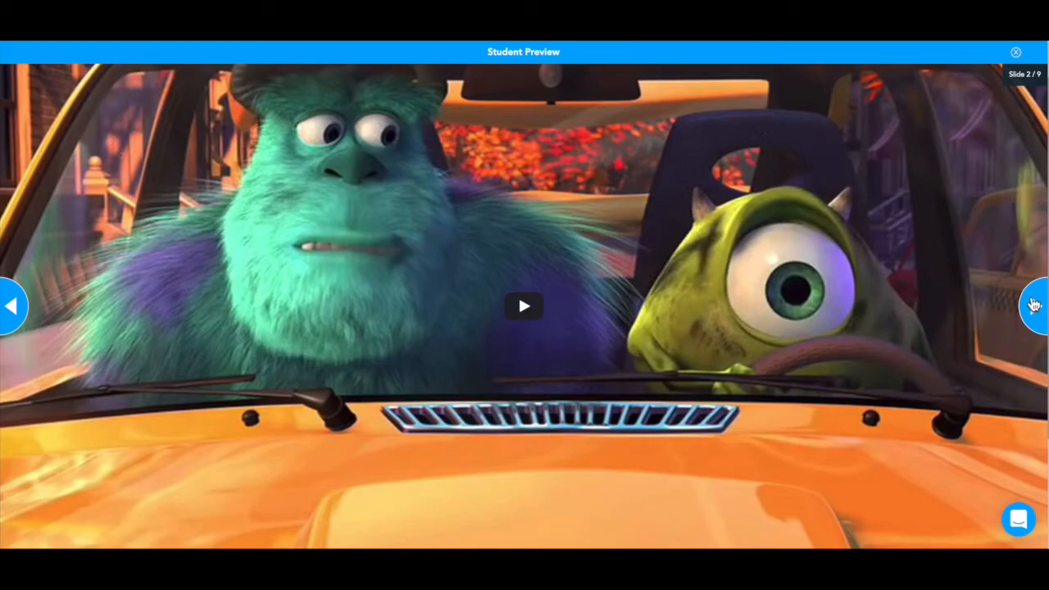
pyautogui.click(1033, 304)
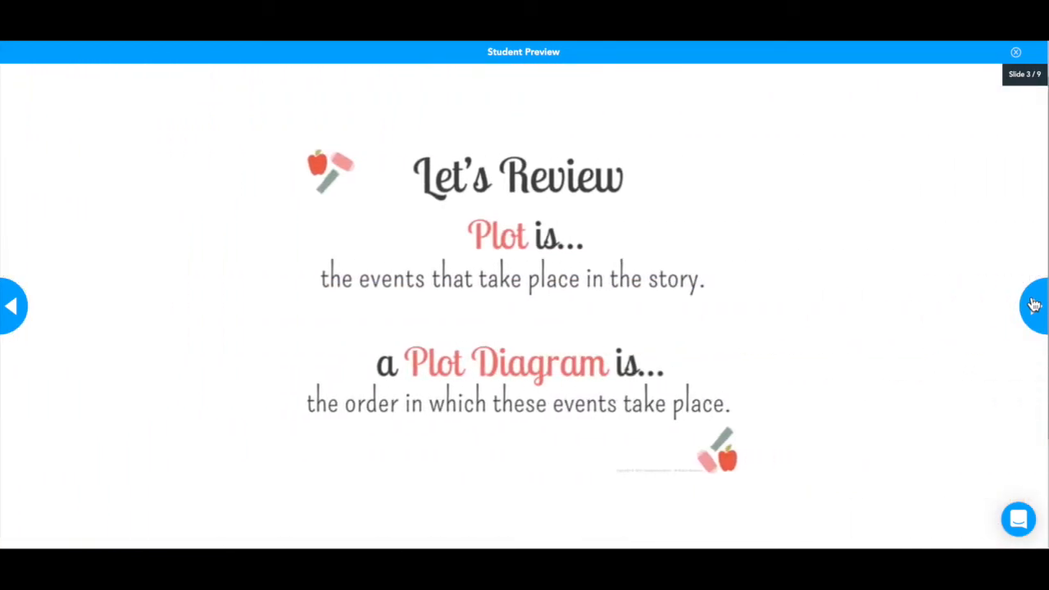
pyautogui.click(1035, 305)
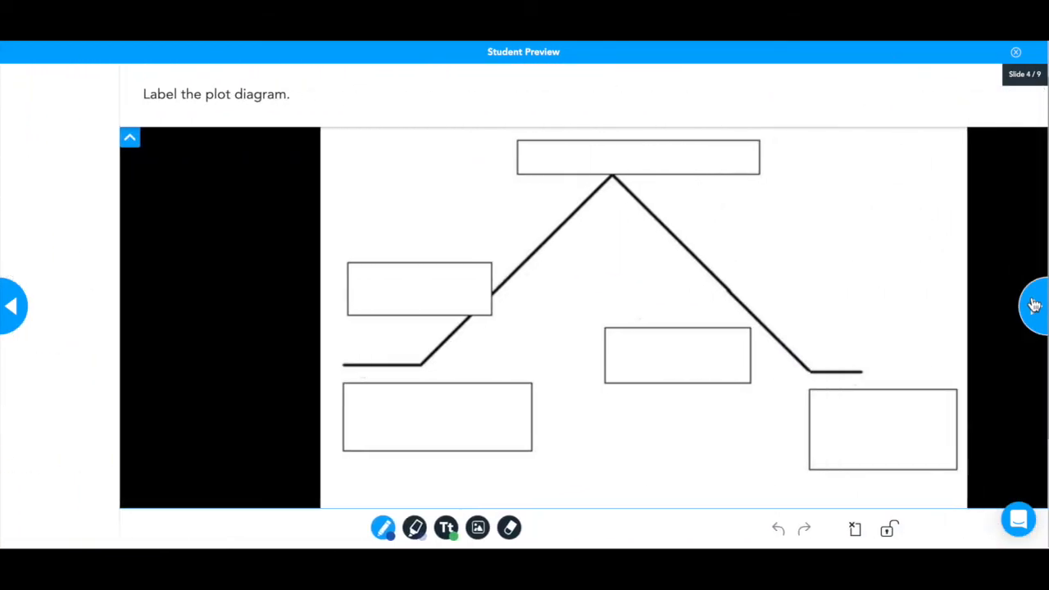
# - Set the pen colour to black and draw a freehand scribble below the blank plot diagram
pyautogui.click(271, 531)
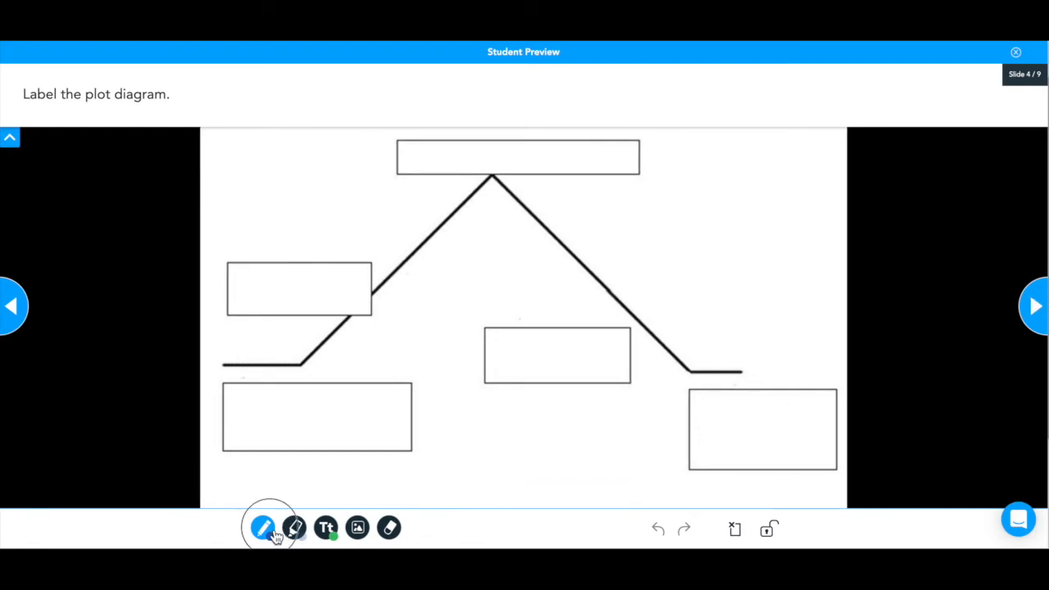
pyautogui.click(296, 409)
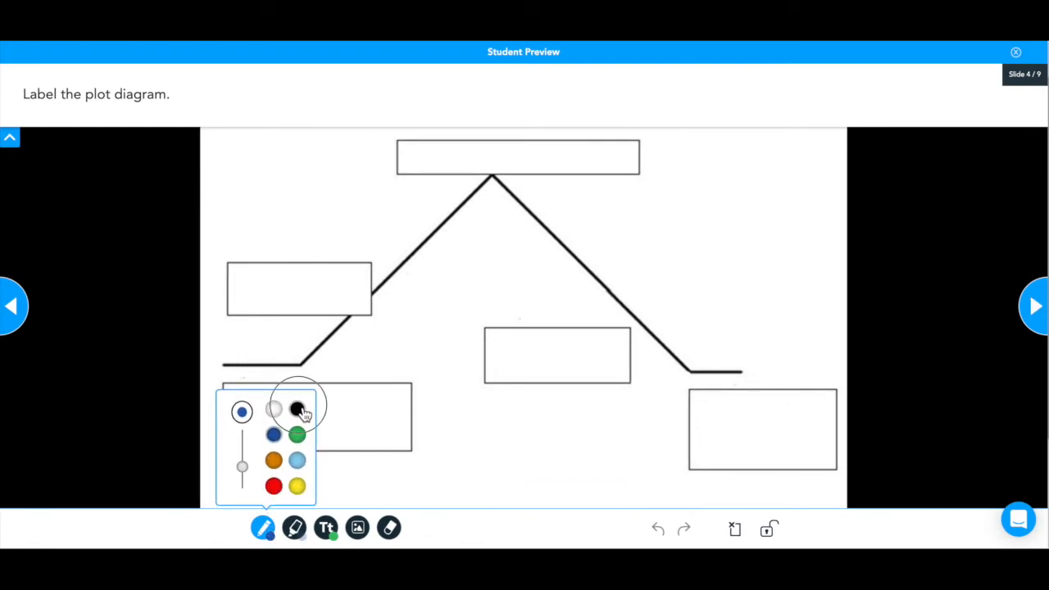
pyautogui.moveTo(486, 424)
pyautogui.mouseDown()
pyautogui.moveTo(563, 428)
pyautogui.moveTo(524, 449)
pyautogui.moveTo(611, 469)
pyautogui.mouseUp()
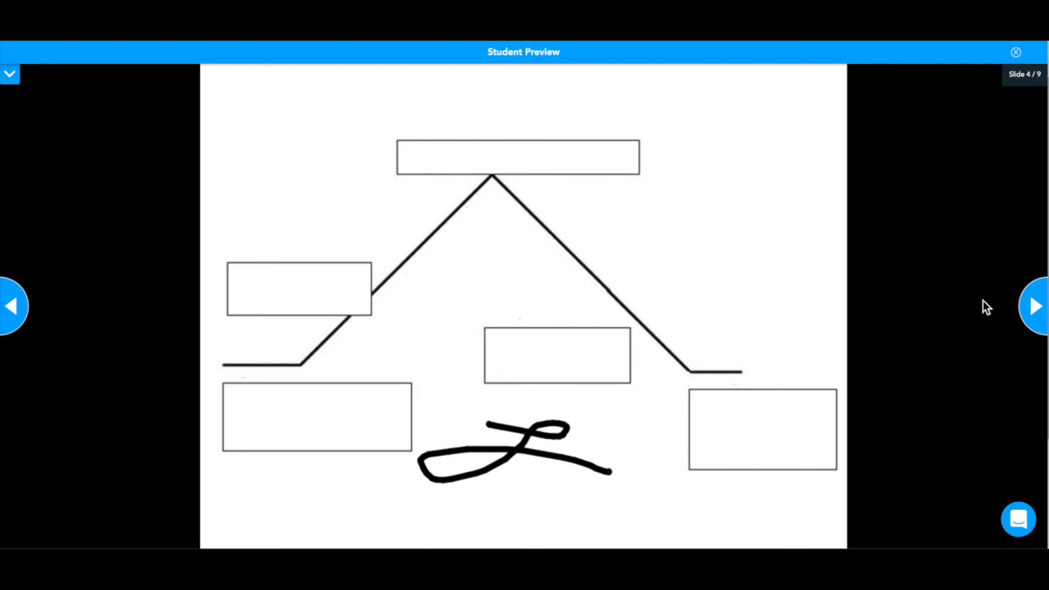
# - Advance the student preview through the plot, short story and point of view slides to the web content slide
pyautogui.click(1035, 307)
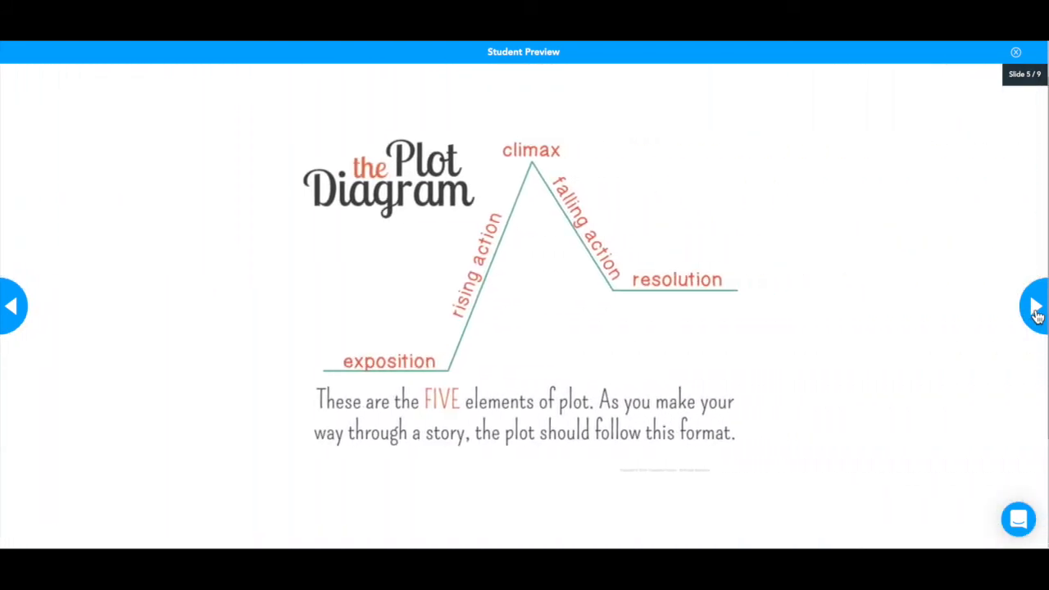
pyautogui.click(1035, 307)
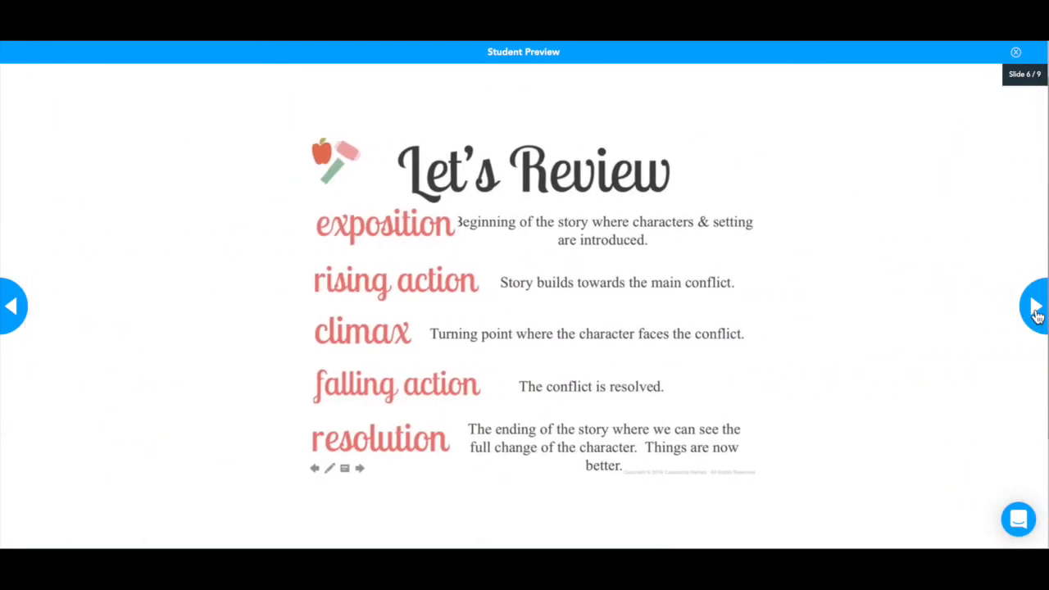
pyautogui.click(1035, 308)
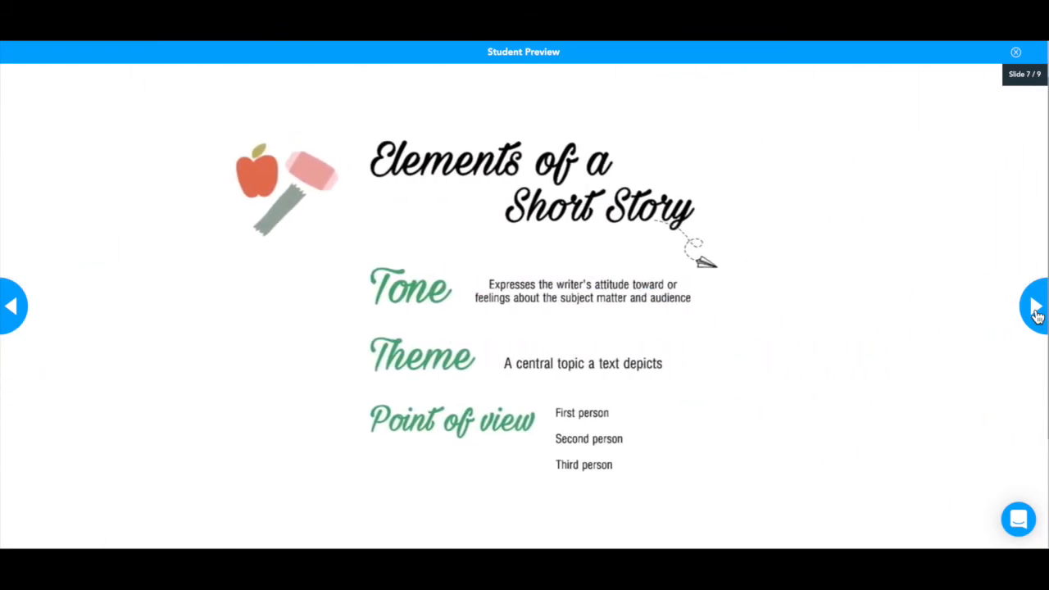
pyautogui.click(1035, 308)
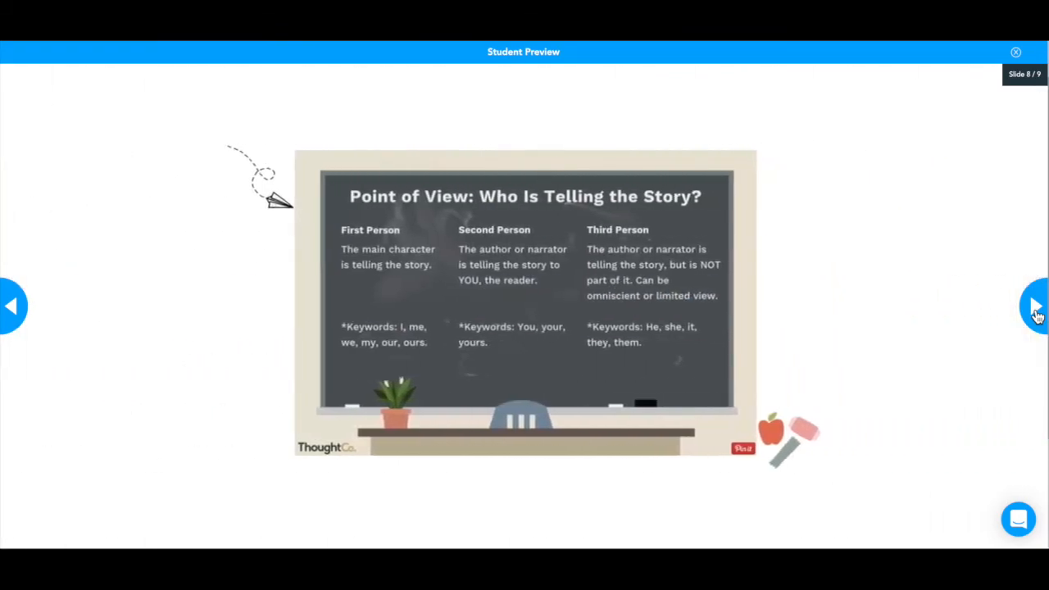
pyautogui.click(1035, 308)
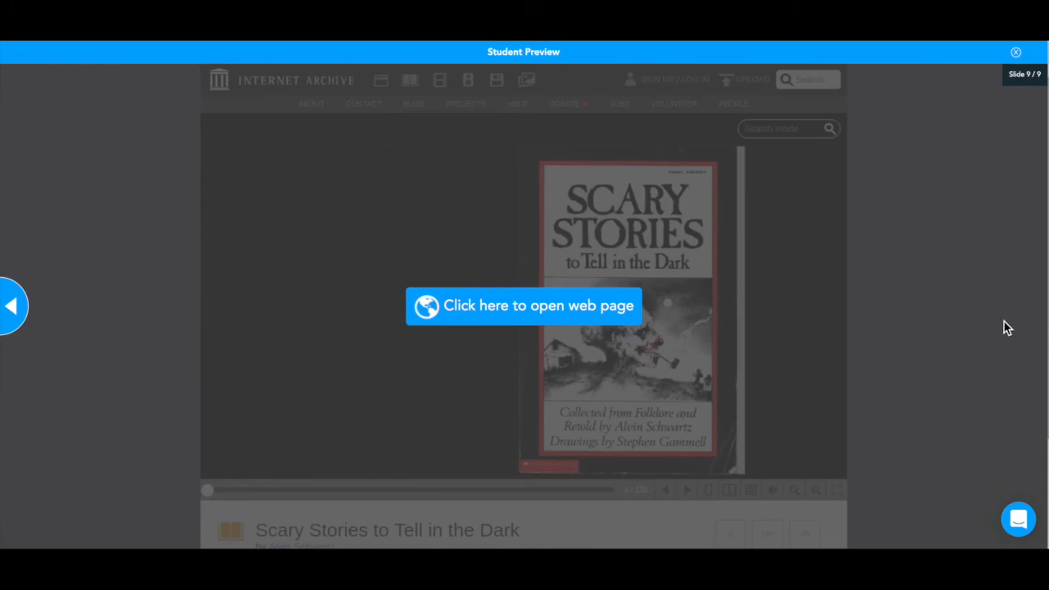
# - Open the Scary Stories to Tell in the Dark web page from its slide, browse the book and return to the preview
pyautogui.click(546, 322)
pyautogui.moveTo(476, 398); pyautogui.dragTo(881, 522)
pyautogui.click(742, 481)
pyautogui.click(741, 481)
pyautogui.click(742, 481)
pyautogui.click(741, 482)
pyautogui.click(37, 41)
# - Close the student preview, then save the lesson and exit the editor
pyautogui.click(1016, 54)
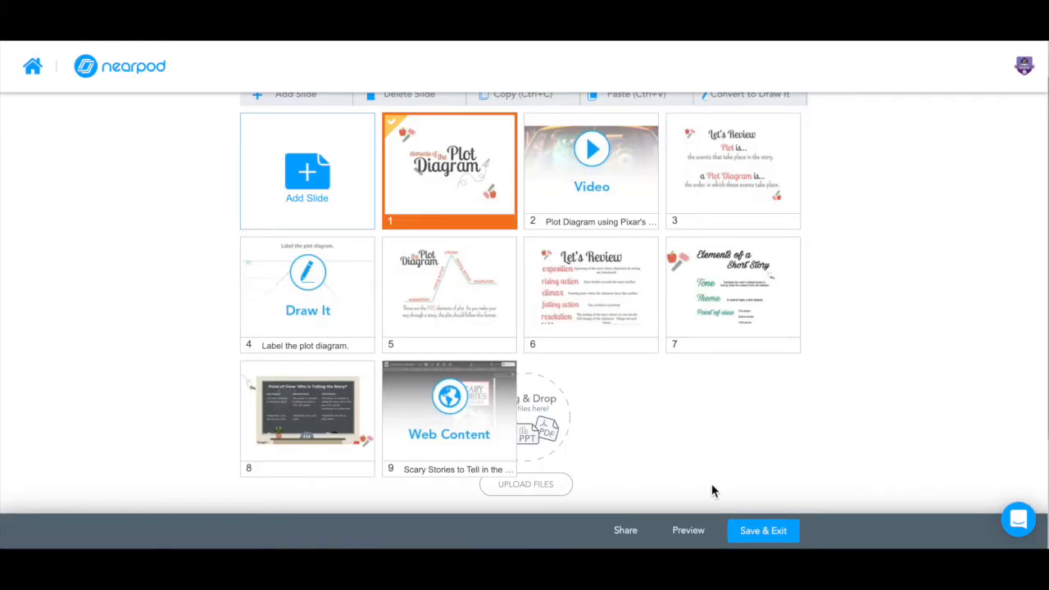
pyautogui.click(764, 531)
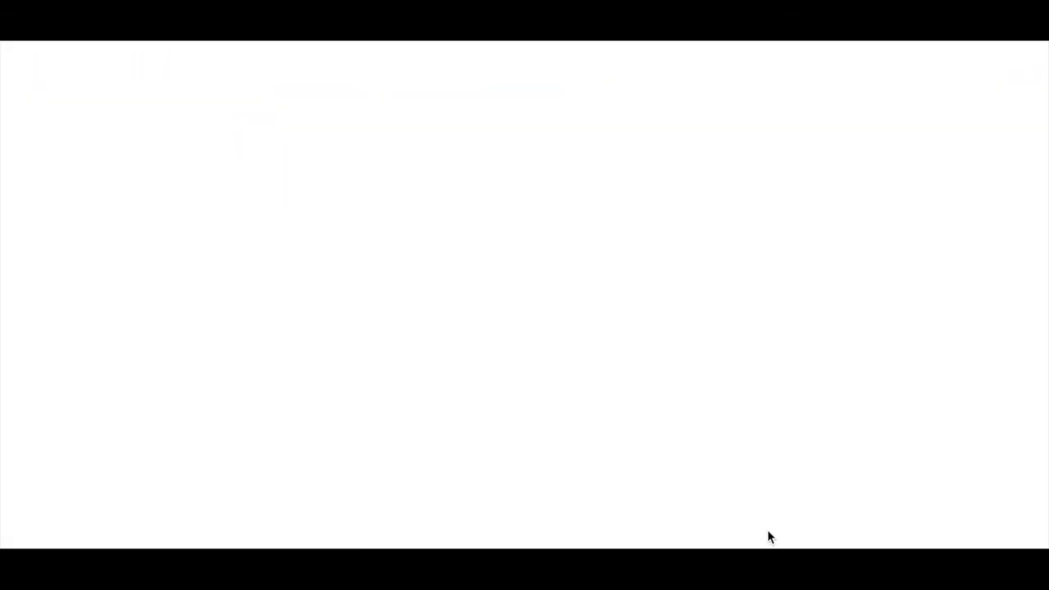